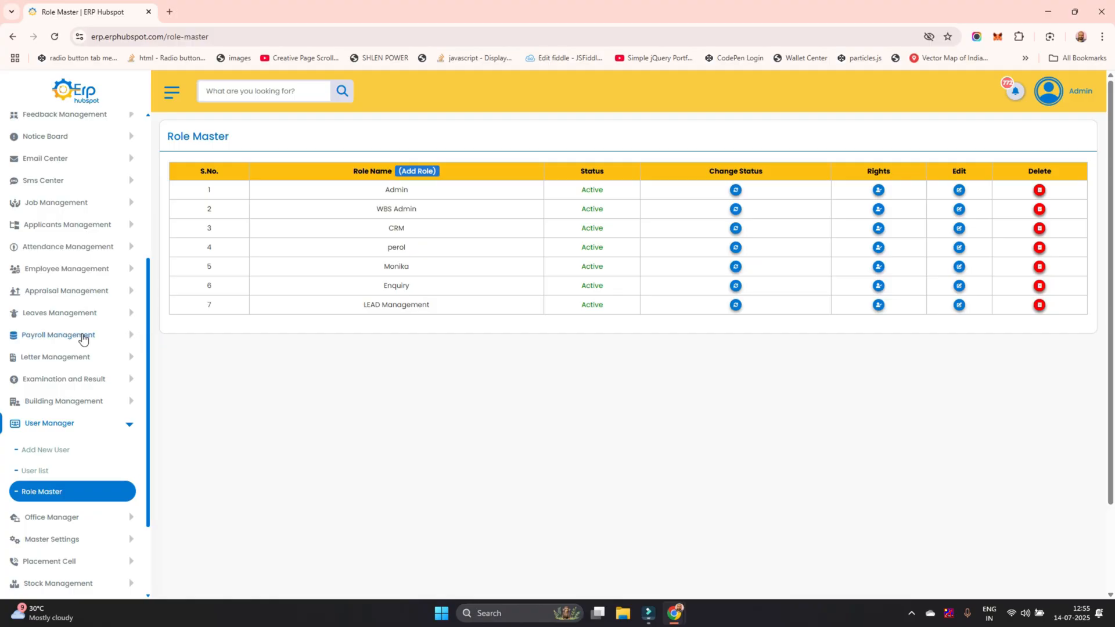
Open the Role Master page in the User Manager section
{"action": "scroll", "coordinate": [83, 339], "scroll_direction": "up", "scroll_amount": 5}
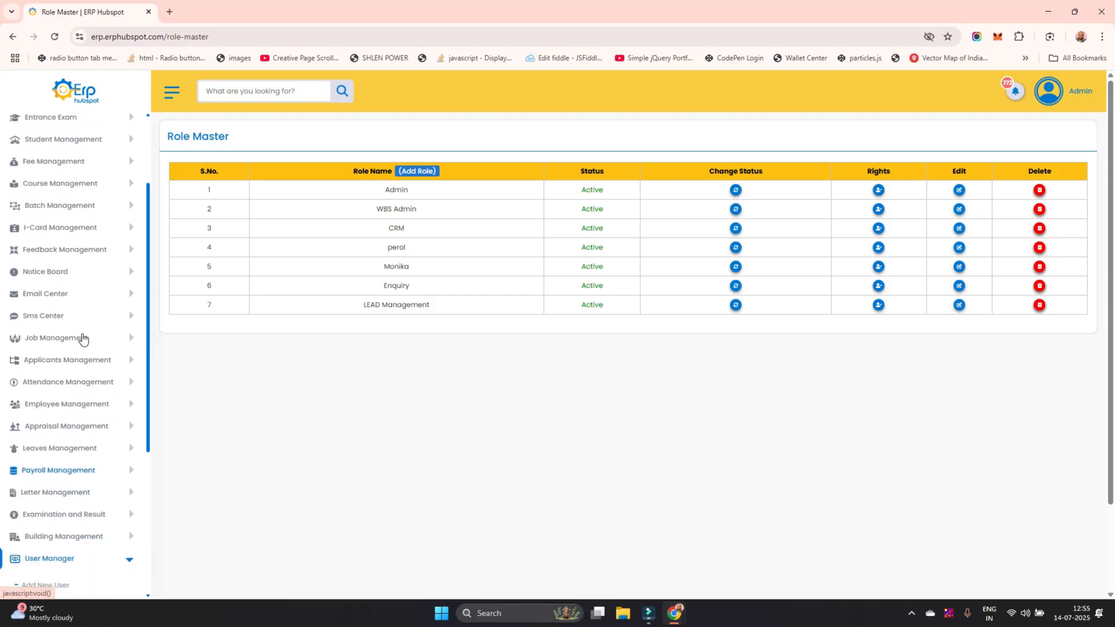
{"action": "scroll", "coordinate": [83, 339], "scroll_direction": "down", "scroll_amount": 6}
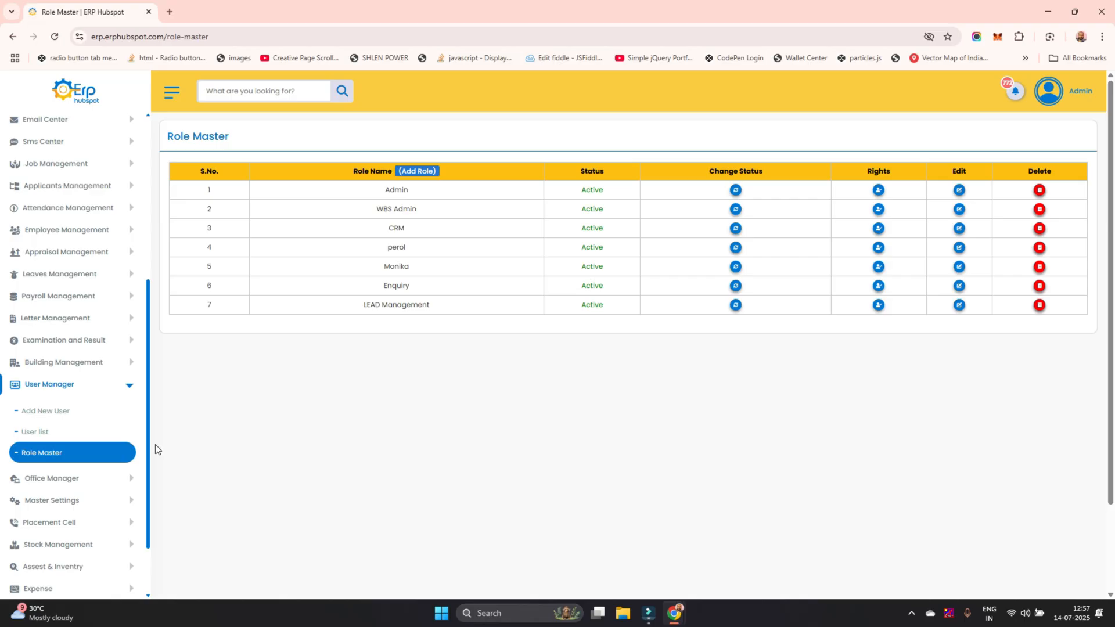
{"action": "left_click", "coordinate": [66, 454]}
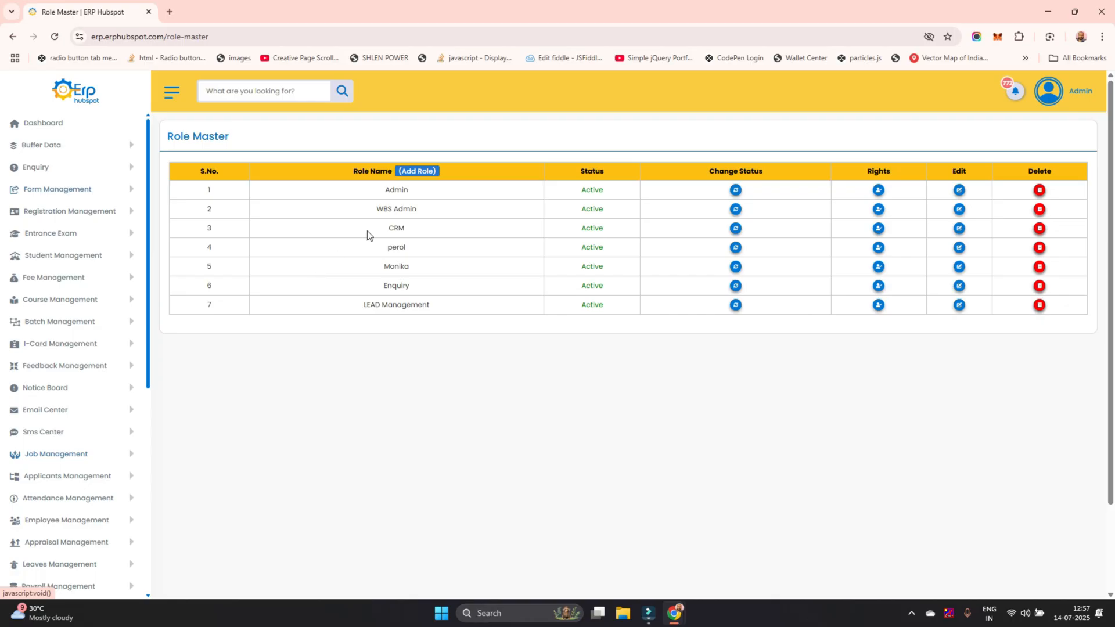
{"action": "scroll", "coordinate": [84, 404], "scroll_direction": "down", "scroll_amount": 1}
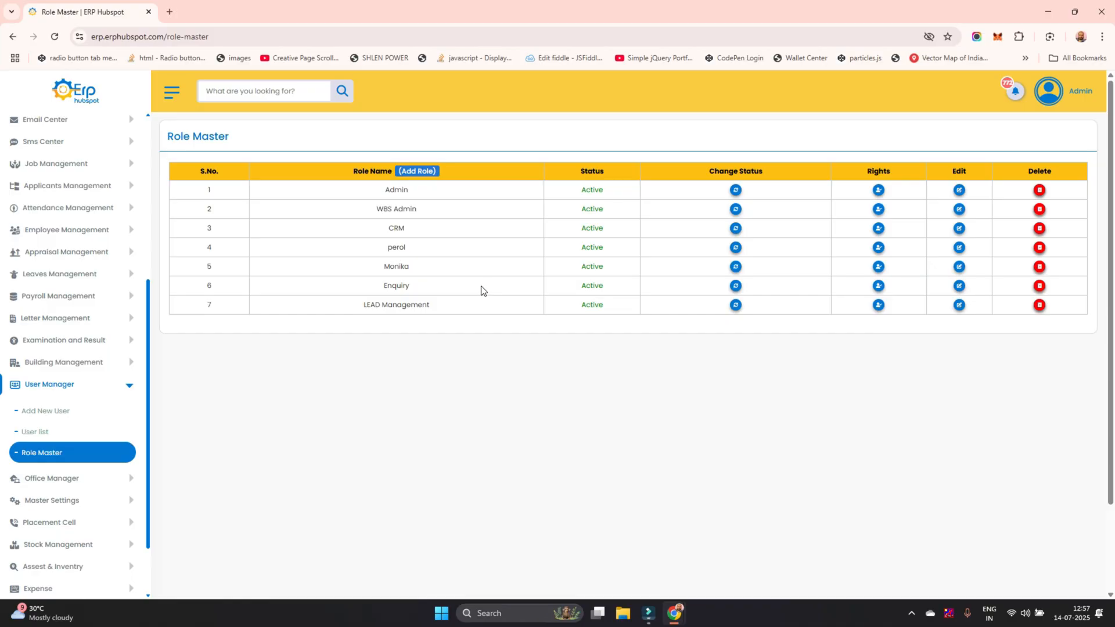
Review the role names listed in Role Master, from Admin down to LEAD Management
{"action": "double_click", "coordinate": [384, 190]}
{"action": "left_click", "coordinate": [373, 213]}
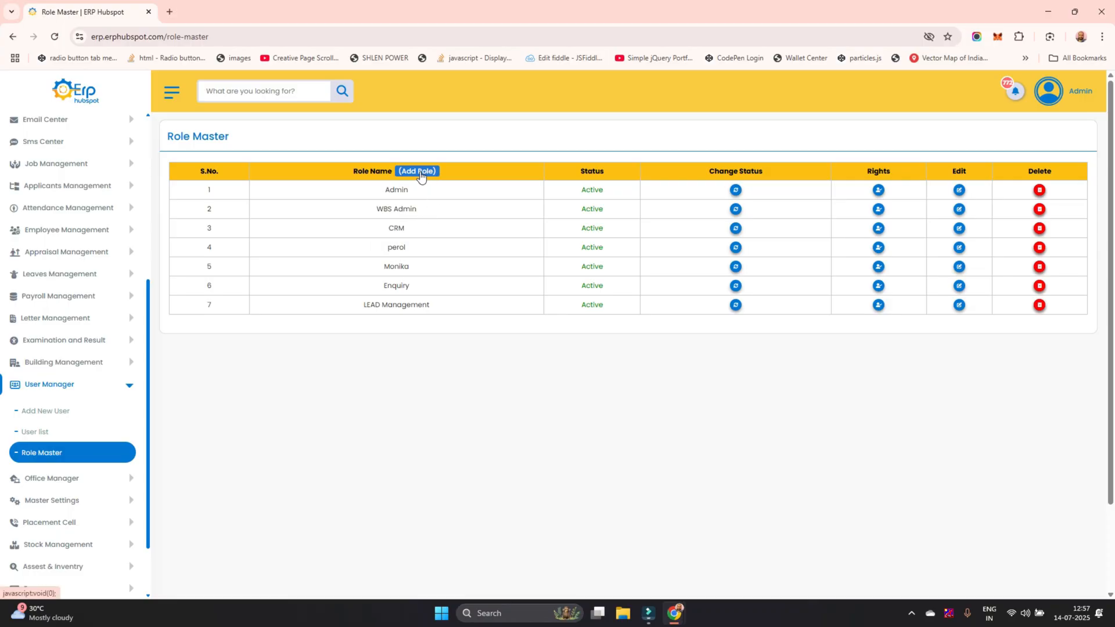
{"action": "left_click_drag", "start_coordinate": [346, 314], "coordinate": [455, 318]}
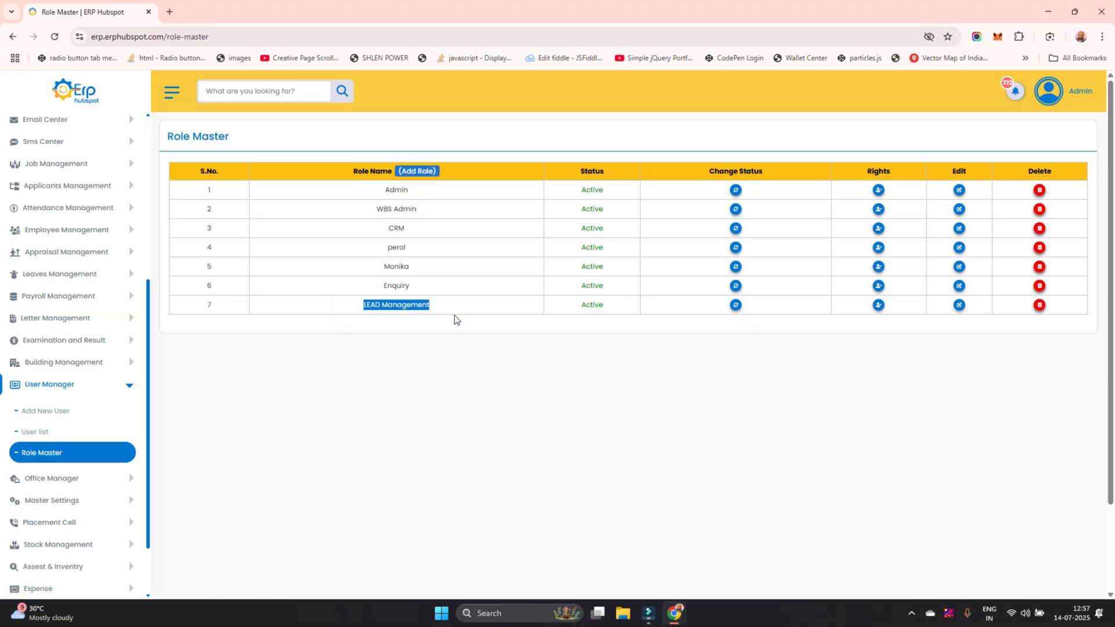
{"action": "left_click", "coordinate": [452, 306]}
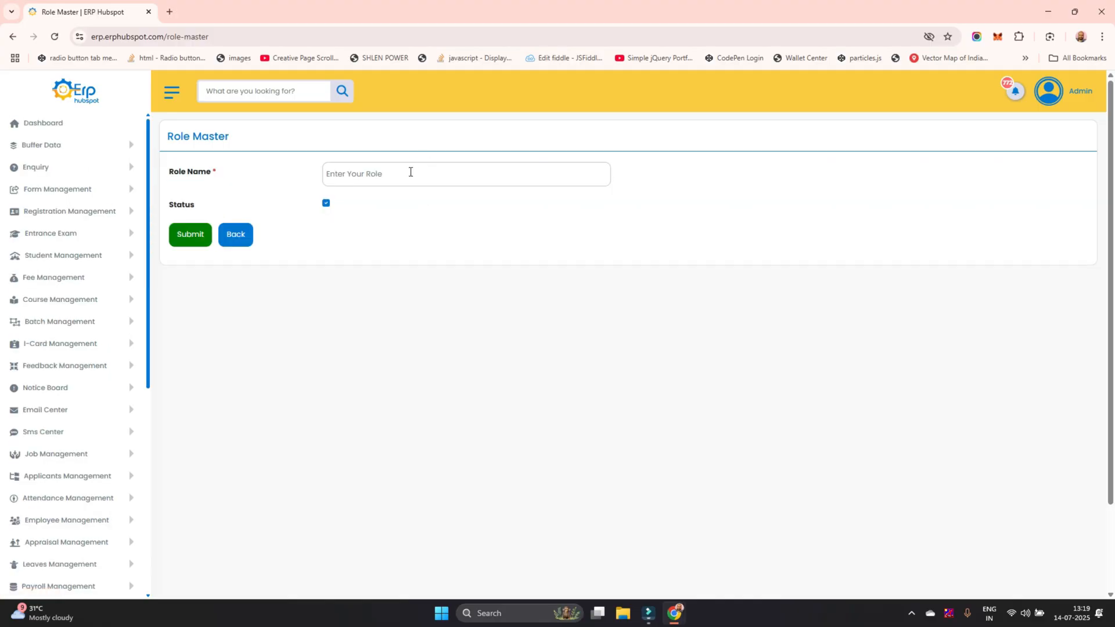
{"action": "left_click", "coordinate": [401, 172]}
{"action": "type", "text": "Video"}
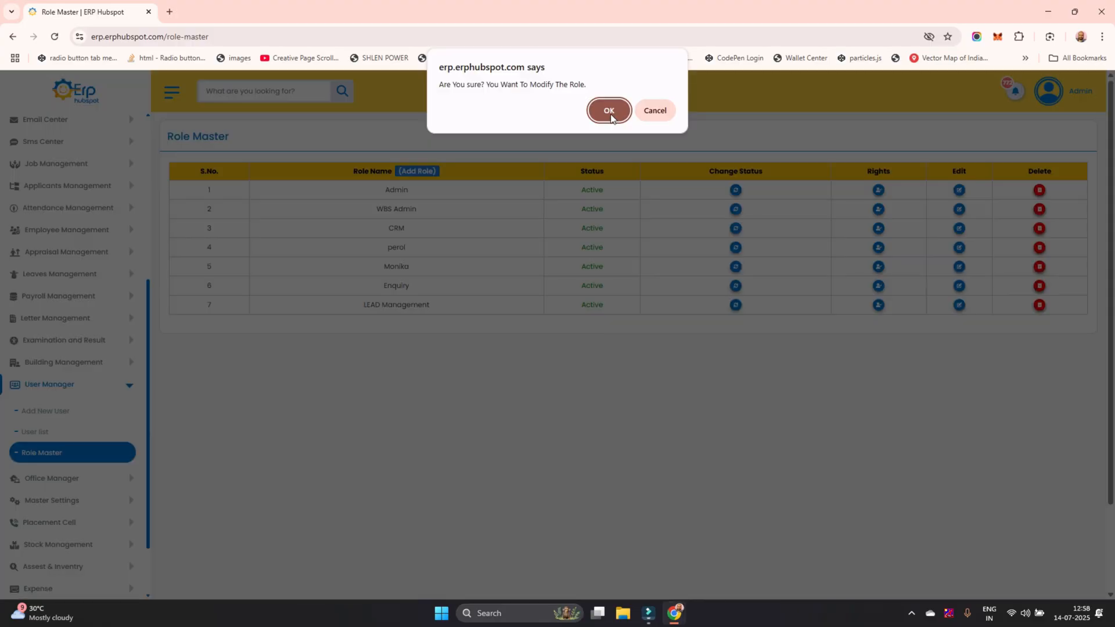
Confirm modifying the role and check the office and role selectors in its User Rights dialog
{"action": "left_click", "coordinate": [604, 110]}
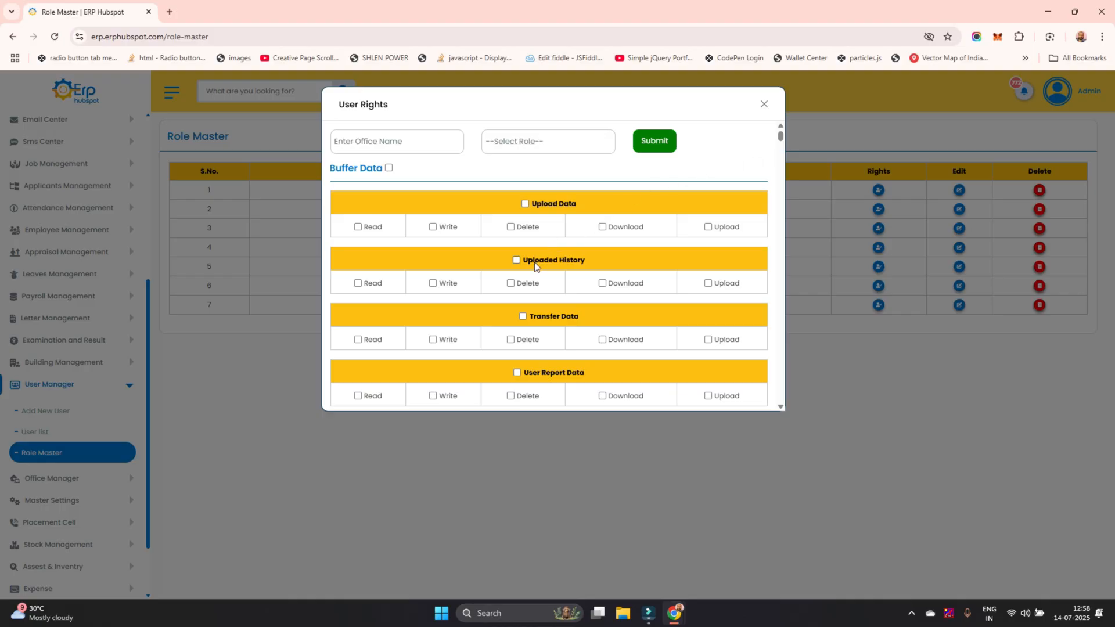
{"action": "scroll", "coordinate": [518, 281], "scroll_direction": "down", "scroll_amount": 2}
{"action": "scroll", "coordinate": [519, 281], "scroll_direction": "down", "scroll_amount": 2}
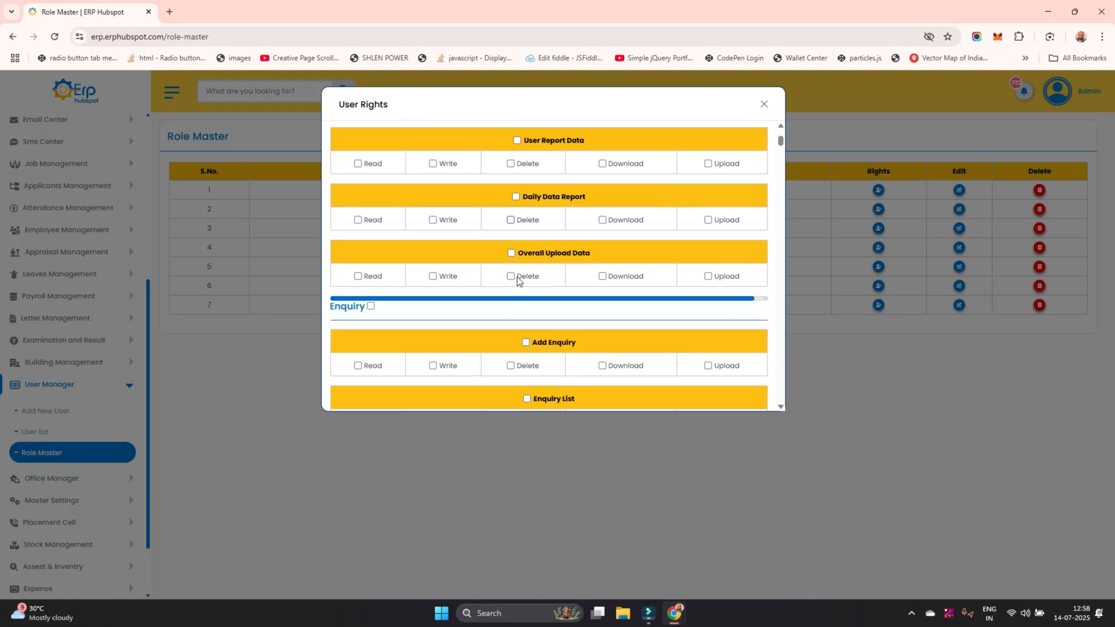
{"action": "scroll", "coordinate": [518, 281], "scroll_direction": "up", "scroll_amount": 4}
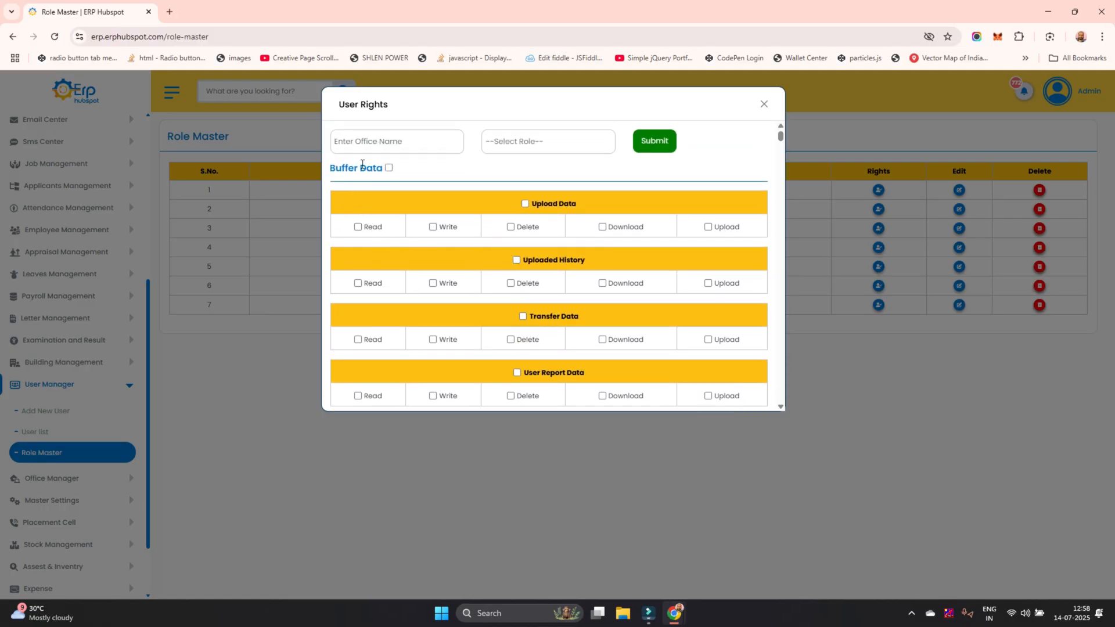
{"action": "left_click", "coordinate": [531, 139]}
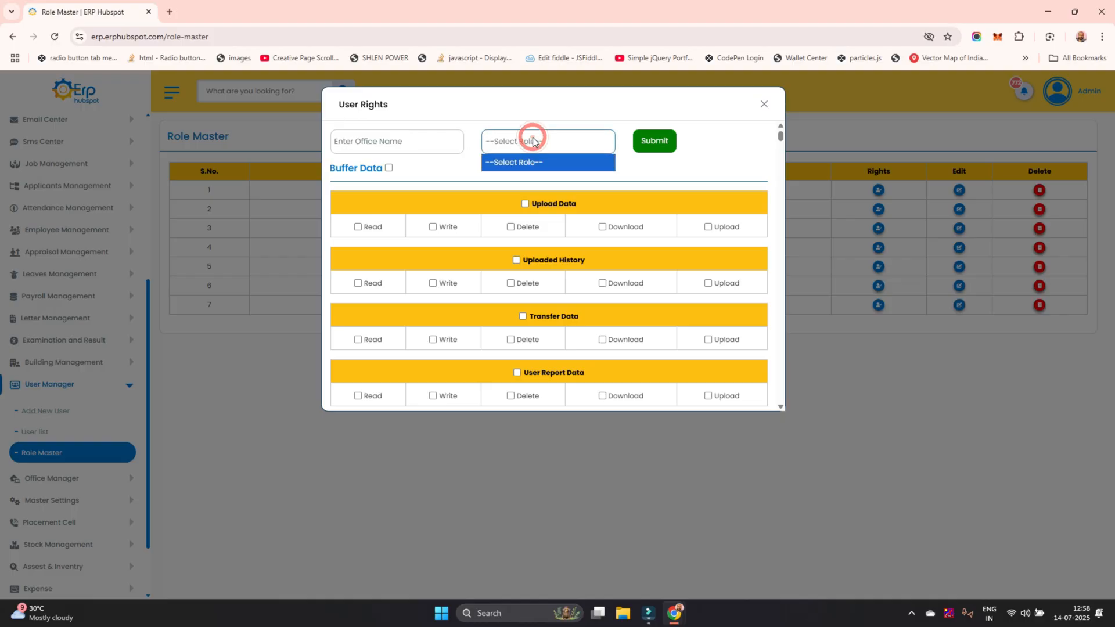
{"action": "left_click", "coordinate": [554, 143]}
Examine the read, write, delete, download and upload rights for each module from Buffer Data to the fee entries, and close the User Rights dialog
{"action": "scroll", "coordinate": [521, 215], "scroll_direction": "down", "scroll_amount": 3}
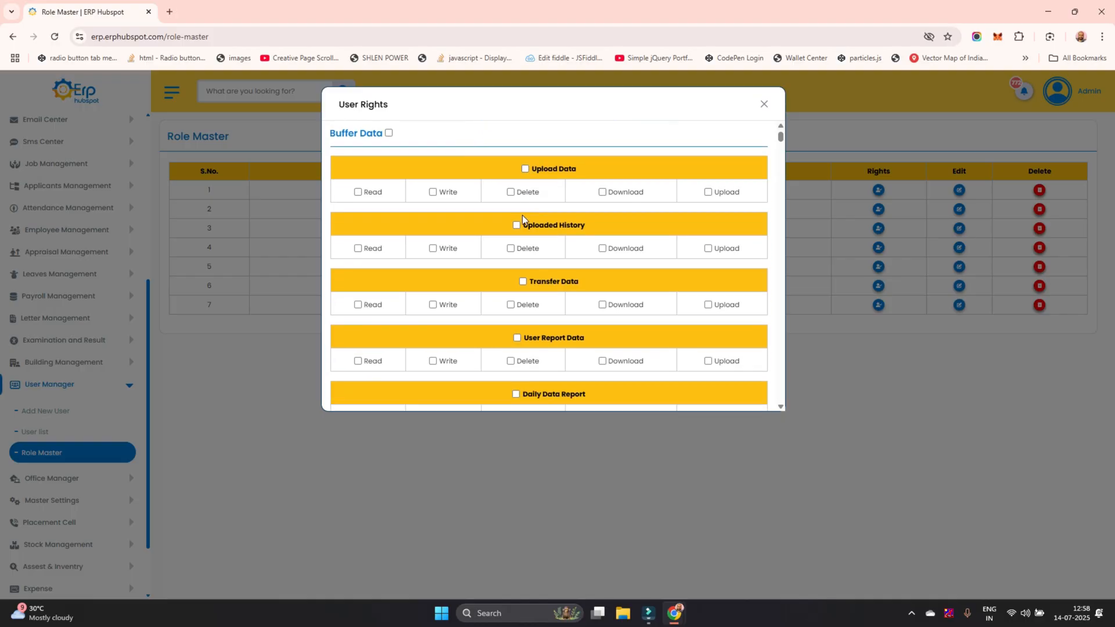
{"action": "scroll", "coordinate": [516, 207], "scroll_direction": "down", "scroll_amount": 4}
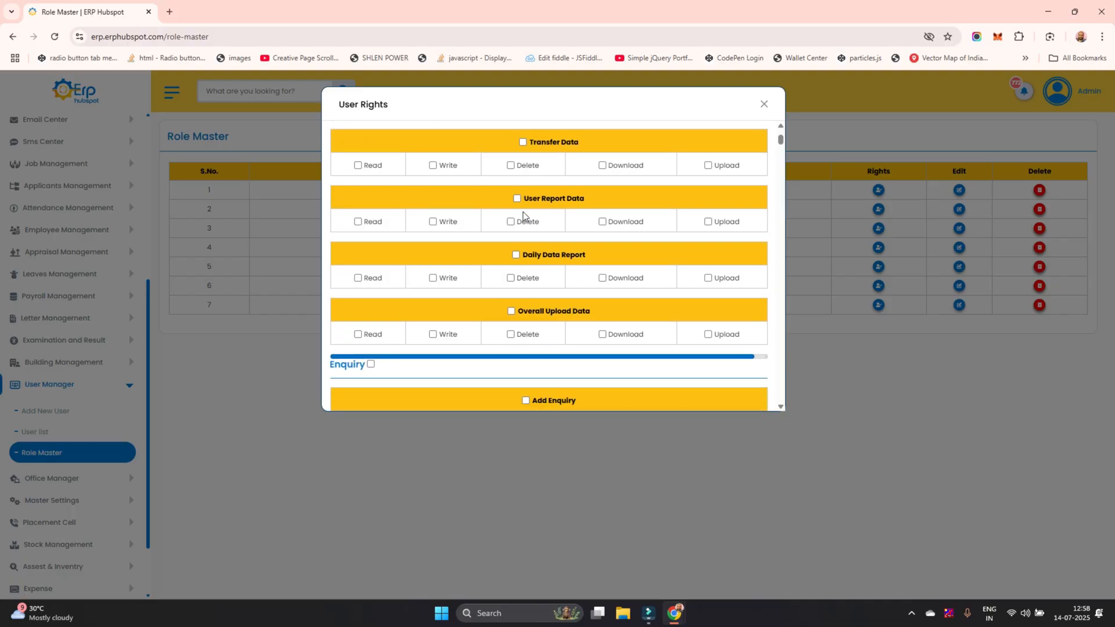
{"action": "scroll", "coordinate": [522, 215], "scroll_direction": "down", "scroll_amount": 2}
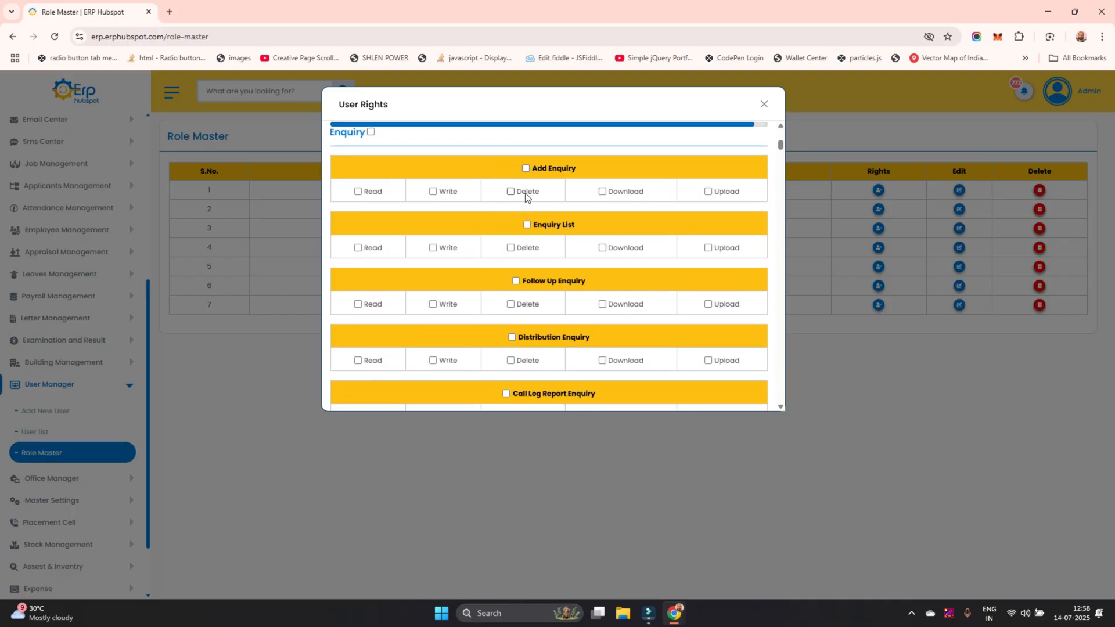
{"action": "scroll", "coordinate": [525, 223], "scroll_direction": "down", "scroll_amount": 1}
{"action": "scroll", "coordinate": [525, 225], "scroll_direction": "down", "scroll_amount": 3}
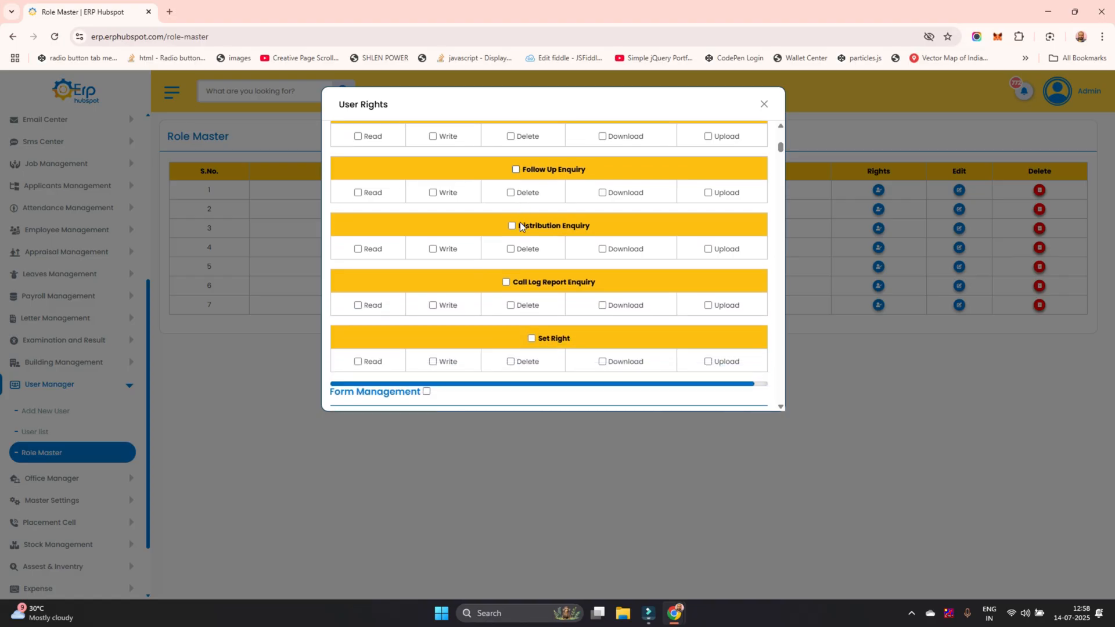
{"action": "scroll", "coordinate": [521, 225], "scroll_direction": "down", "scroll_amount": 2}
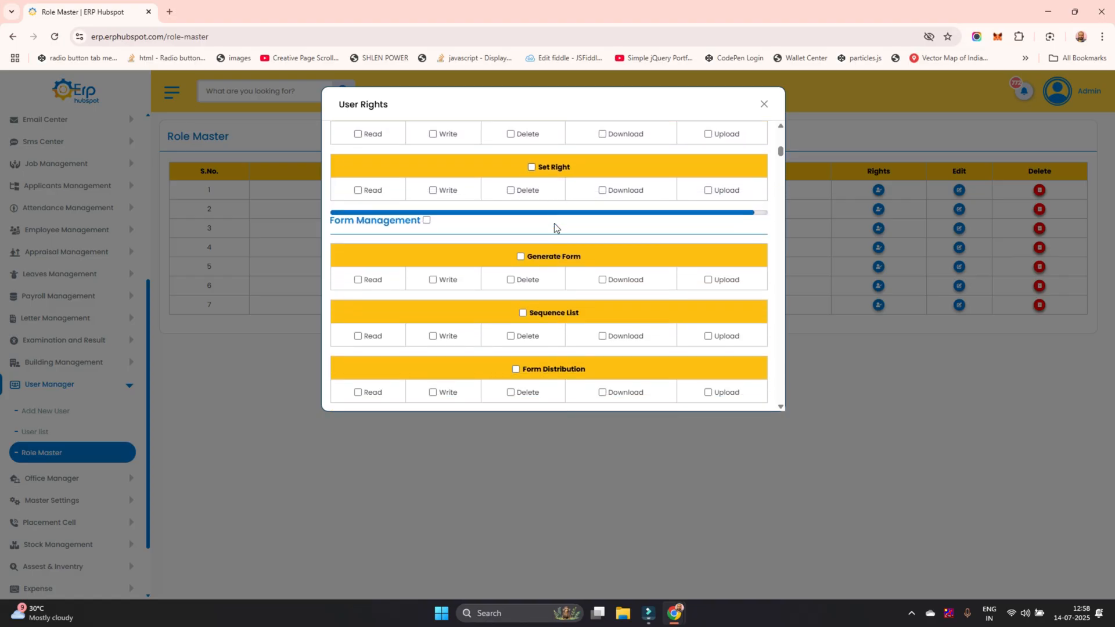
{"action": "scroll", "coordinate": [523, 208], "scroll_direction": "down", "scroll_amount": 1}
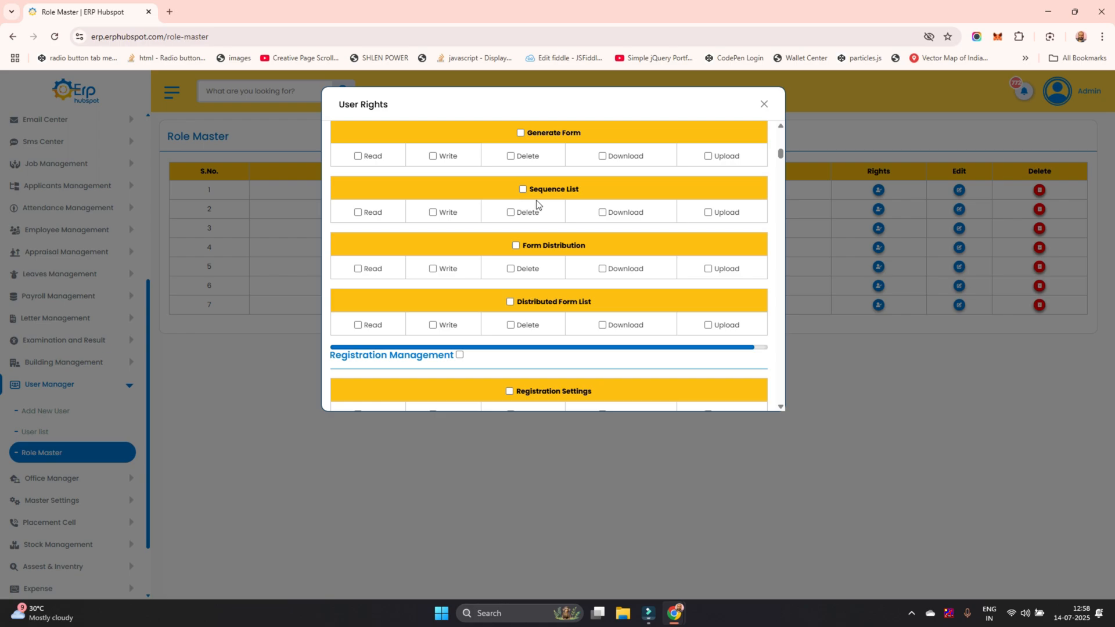
{"action": "scroll", "coordinate": [520, 204], "scroll_direction": "down", "scroll_amount": 1}
{"action": "scroll", "coordinate": [526, 202], "scroll_direction": "down", "scroll_amount": 4}
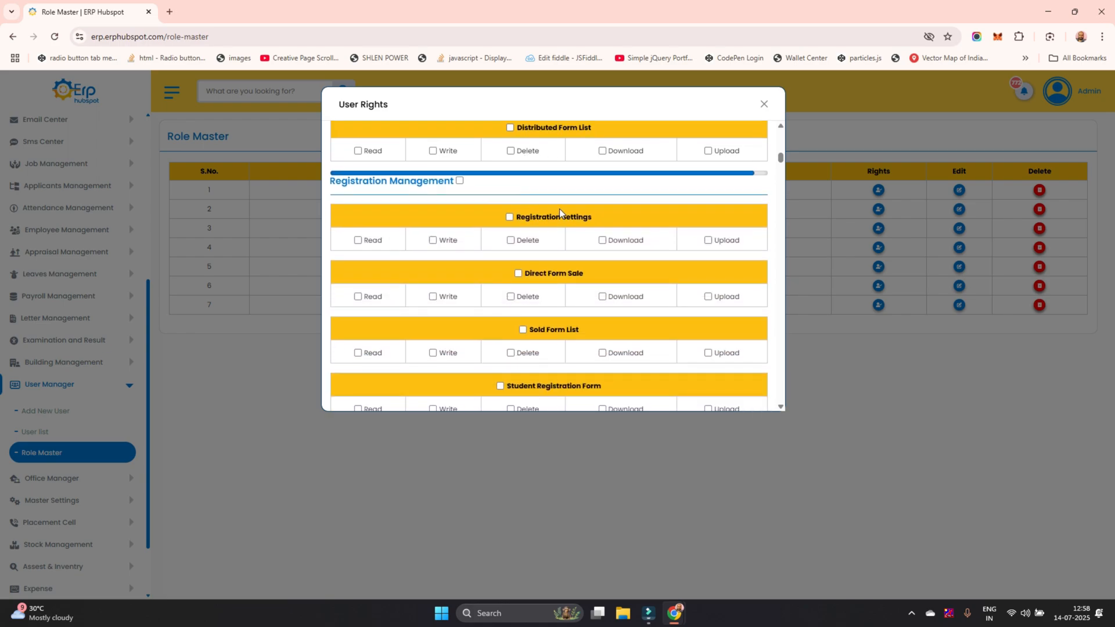
{"action": "scroll", "coordinate": [539, 232], "scroll_direction": "down", "scroll_amount": 9}
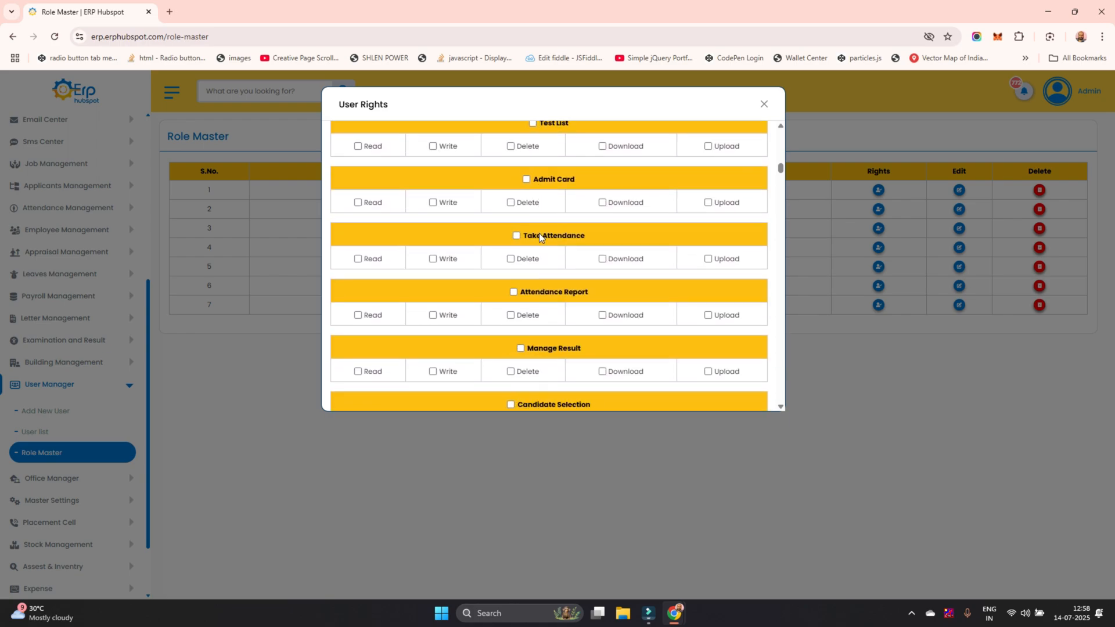
{"action": "scroll", "coordinate": [538, 232], "scroll_direction": "down", "scroll_amount": 15}
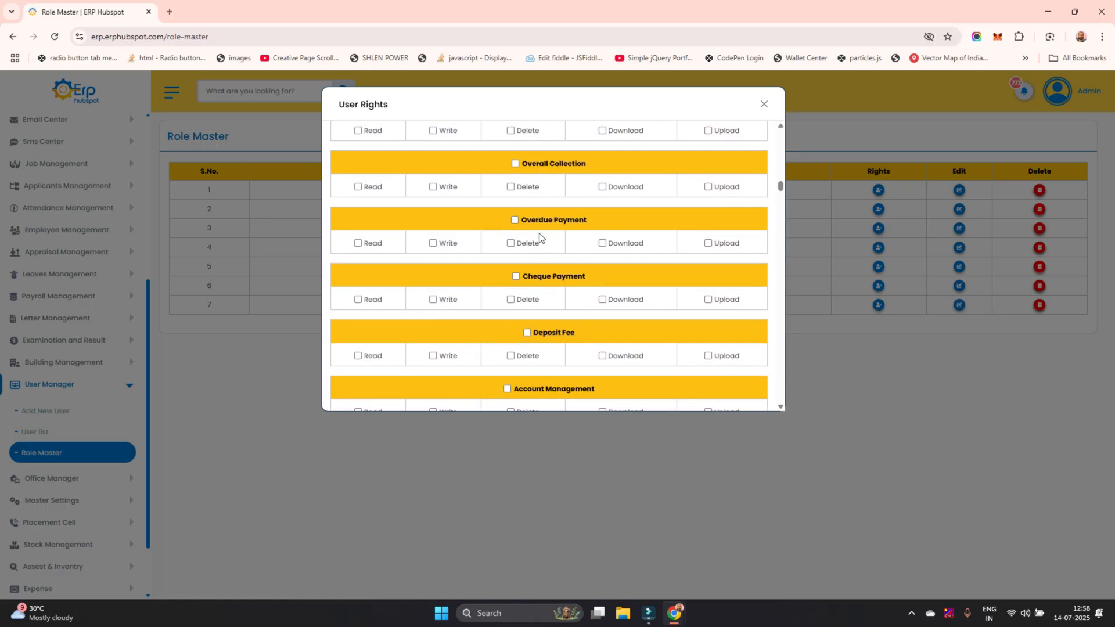
{"action": "left_click", "coordinate": [764, 104]}
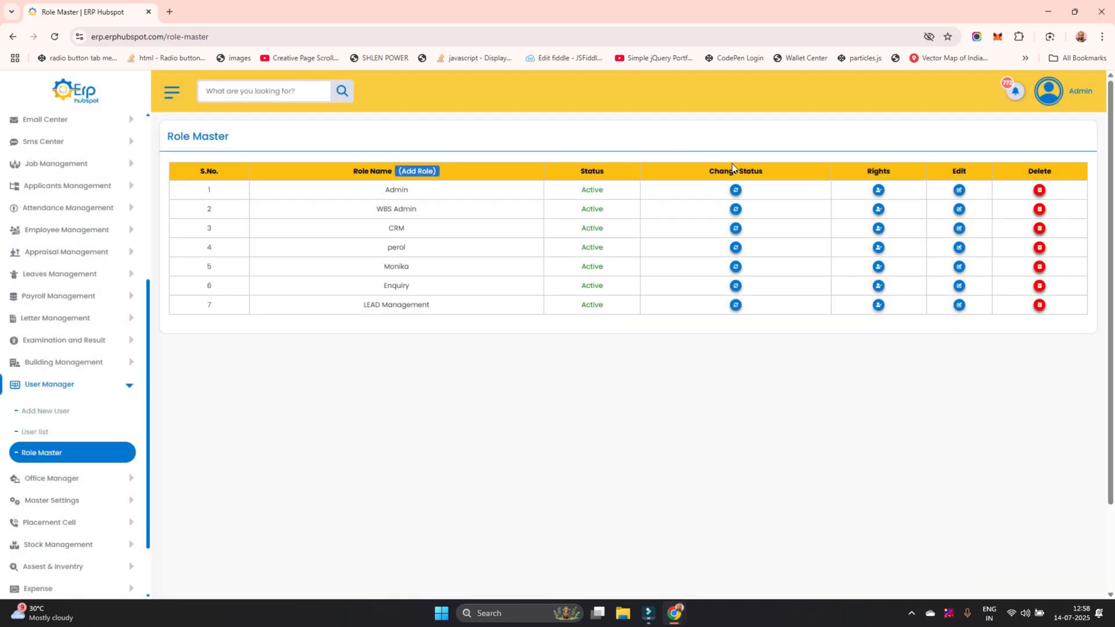
Open the User list and review which roles the first user has in each branch office
{"action": "left_click", "coordinate": [51, 432]}
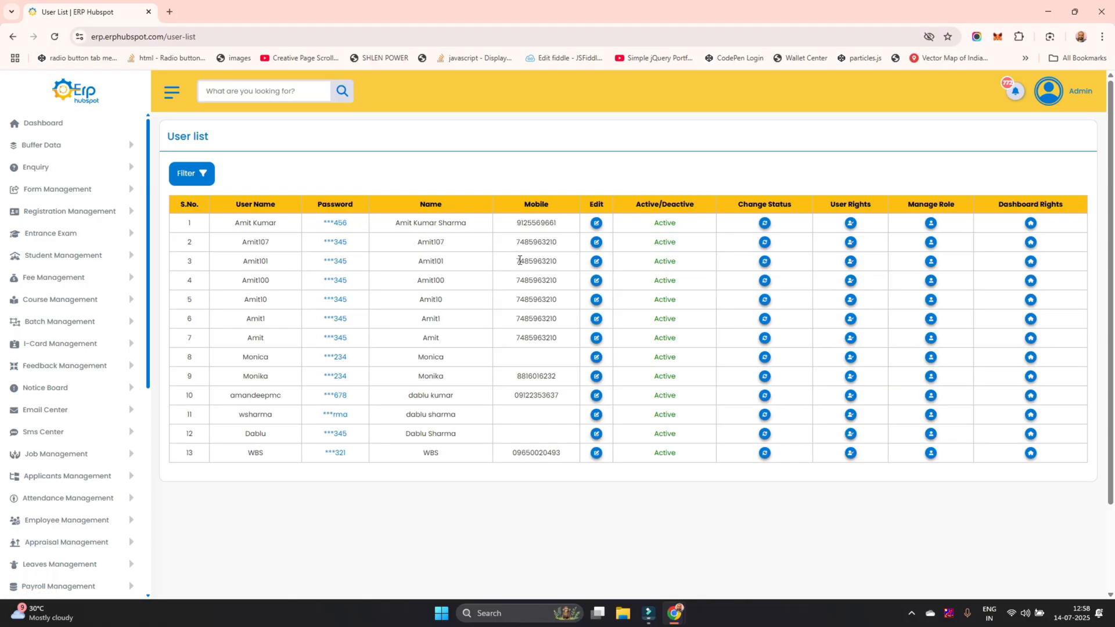
{"action": "left_click", "coordinate": [929, 224]}
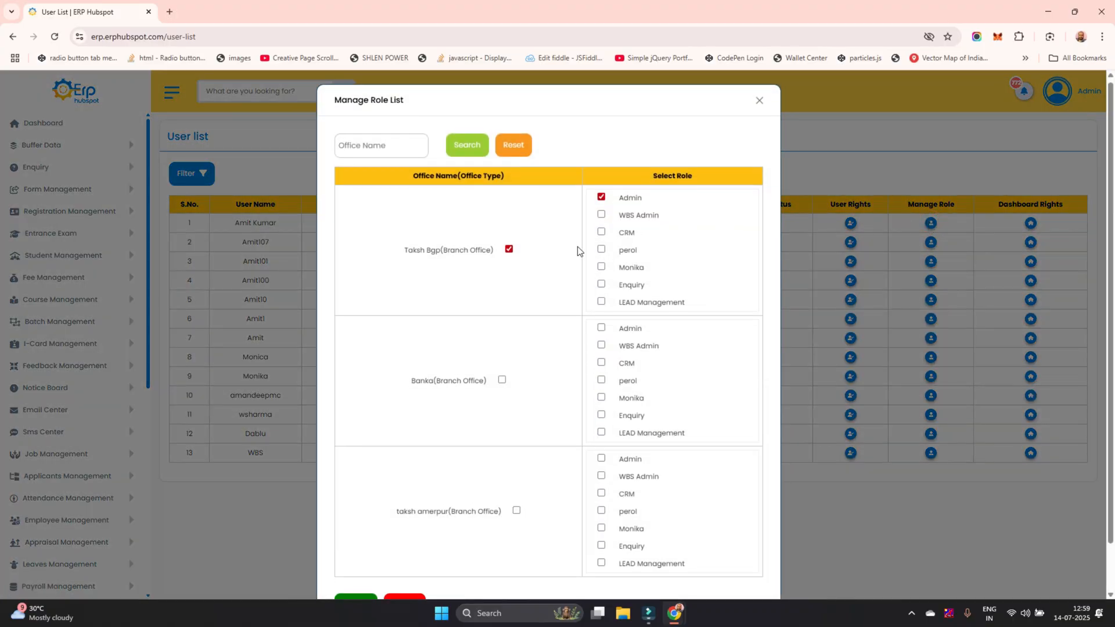
{"action": "scroll", "coordinate": [577, 247], "scroll_direction": "down", "scroll_amount": 1}
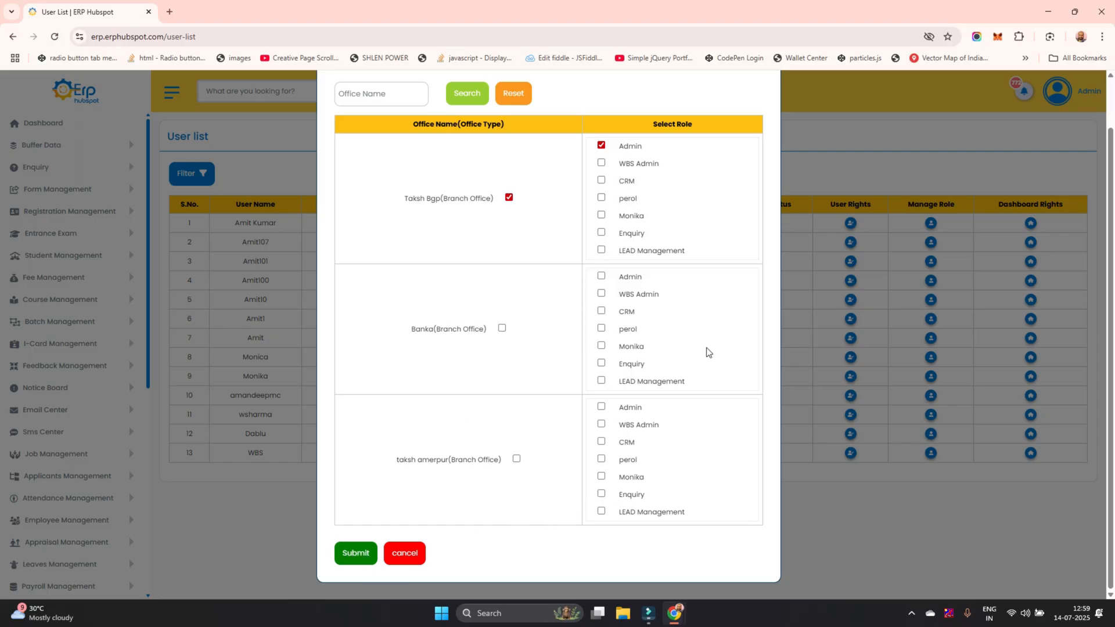
{"action": "left_click", "coordinate": [827, 156]}
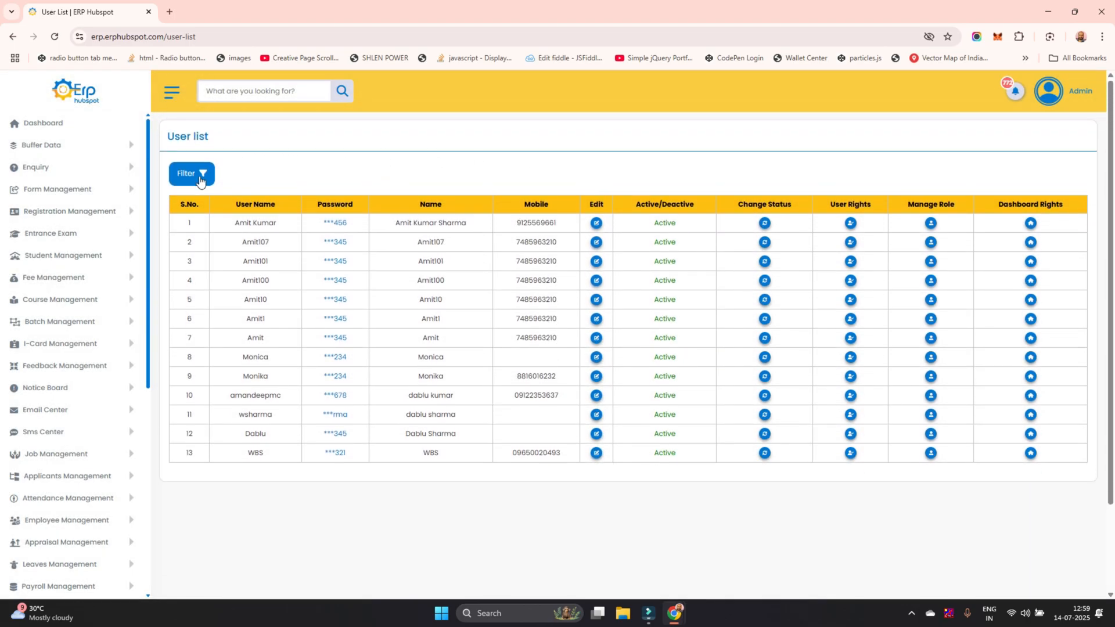
Review the User list filter options, including the available branches, and close the filter without applying it
{"action": "left_click", "coordinate": [201, 182]}
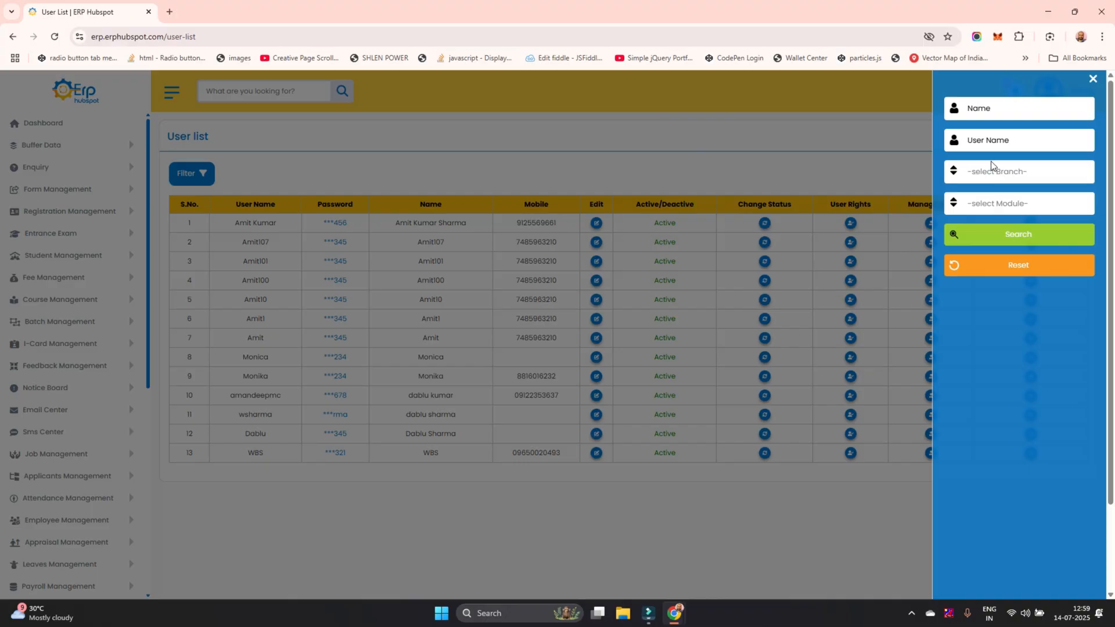
{"action": "left_click", "coordinate": [785, 173]}
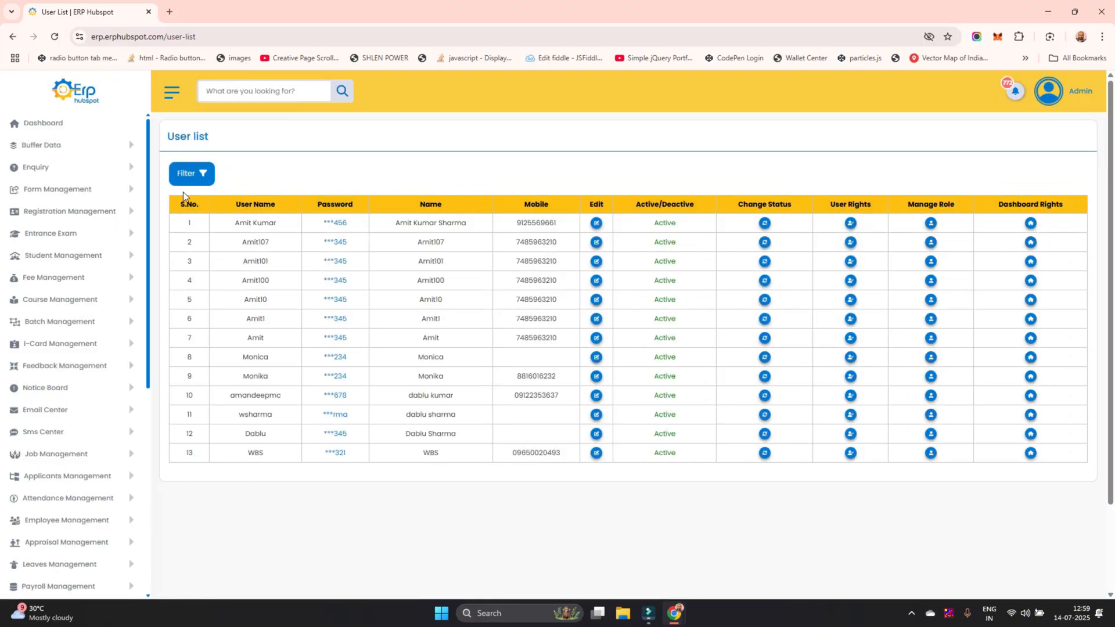
{"action": "left_click", "coordinate": [194, 178]}
{"action": "left_click", "coordinate": [1001, 173]}
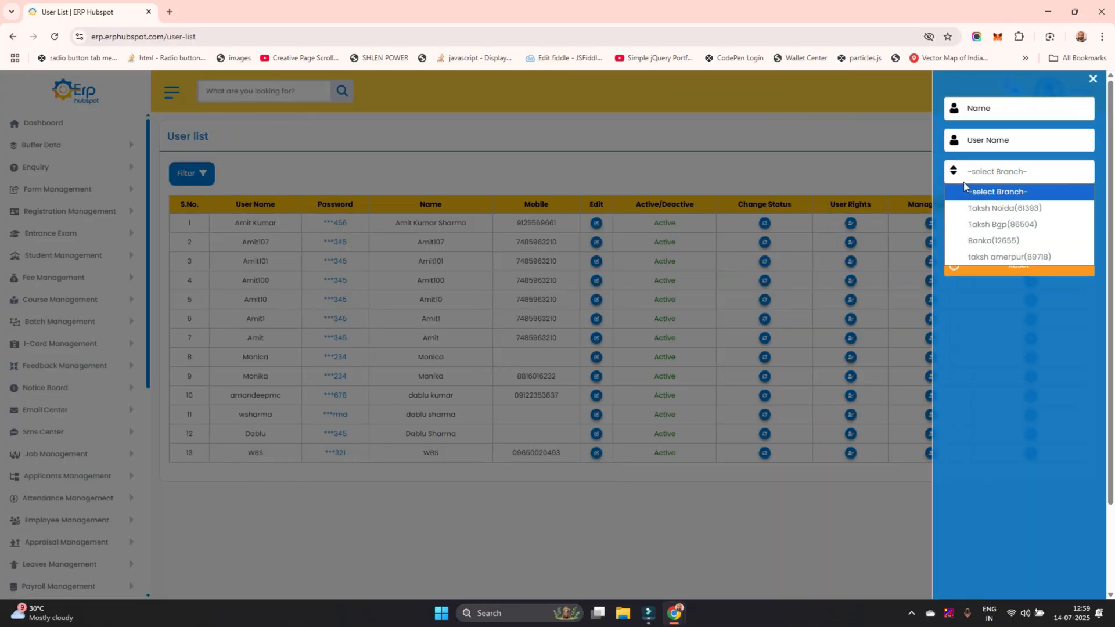
{"action": "left_click", "coordinate": [897, 178]}
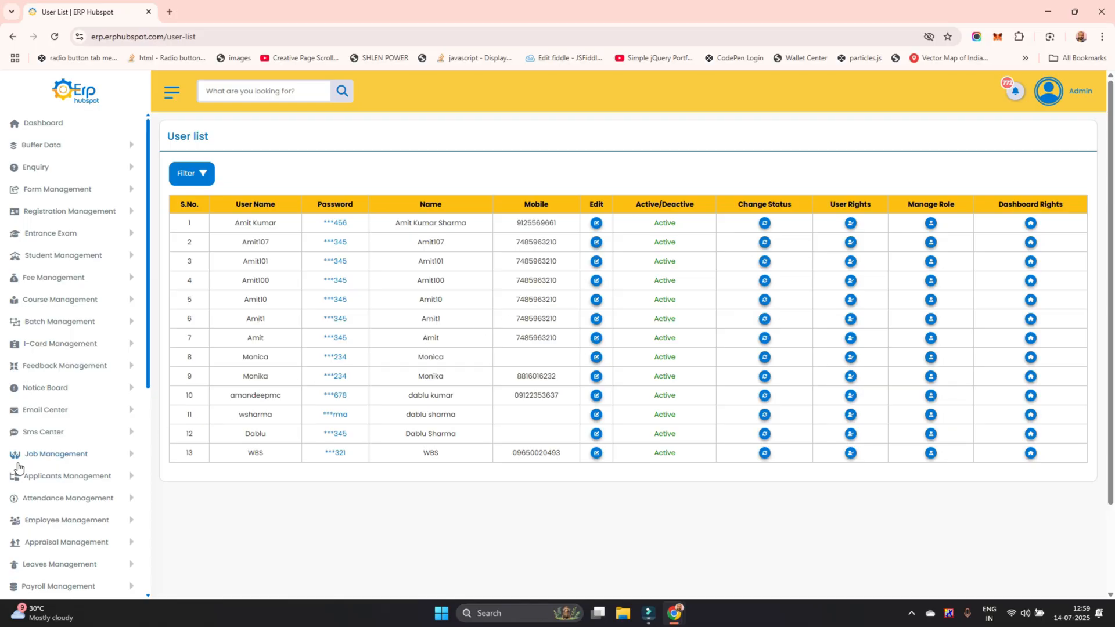
Open the first user's User Rights and select the Admin role for the Taksh Noida office
{"action": "scroll", "coordinate": [81, 450], "scroll_direction": "down", "scroll_amount": 5}
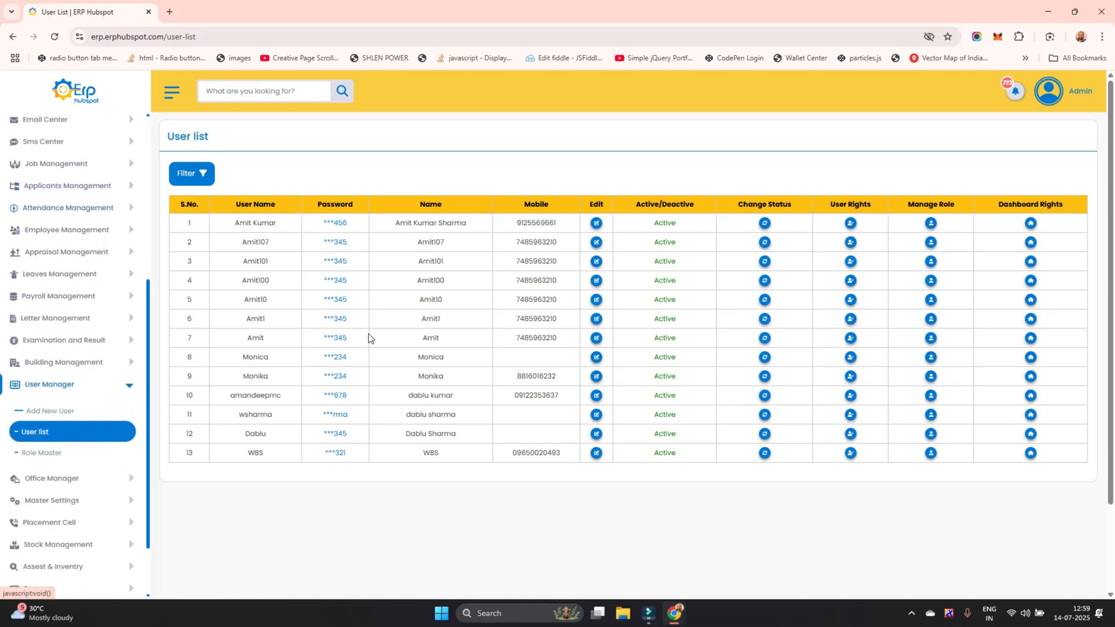
{"action": "left_click", "coordinate": [850, 223]}
{"action": "left_click", "coordinate": [565, 142]}
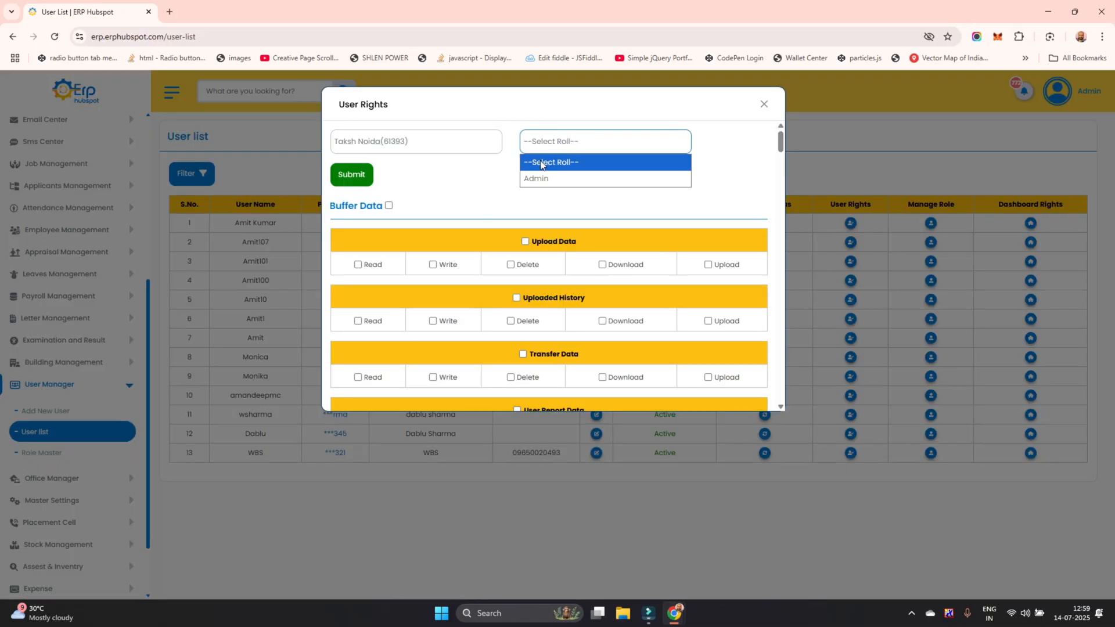
{"action": "left_click", "coordinate": [449, 178]}
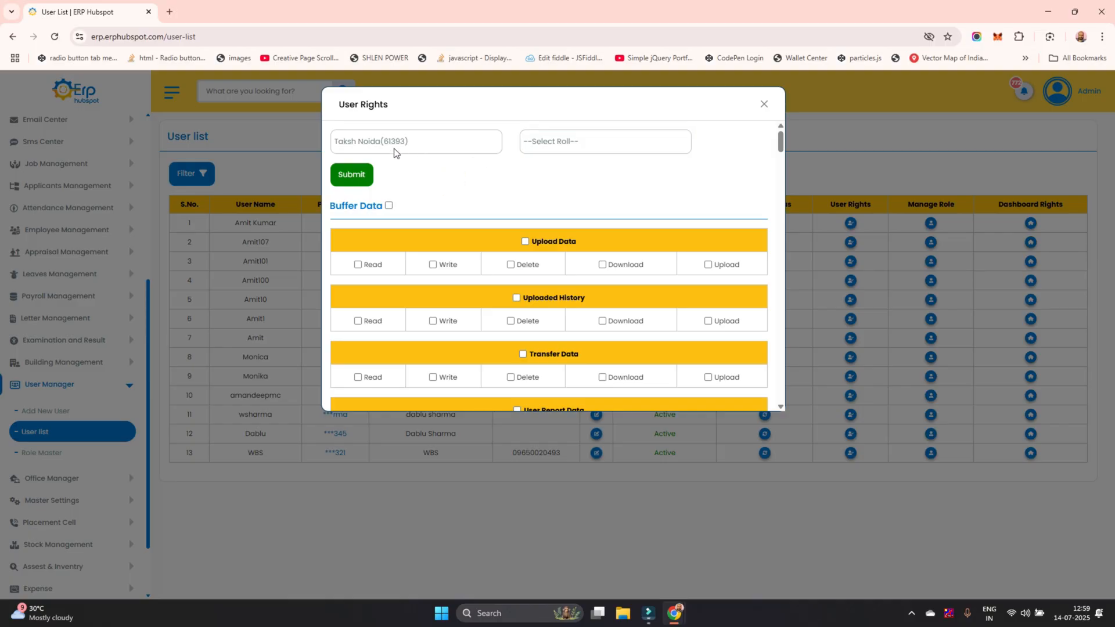
{"action": "left_click", "coordinate": [533, 144]}
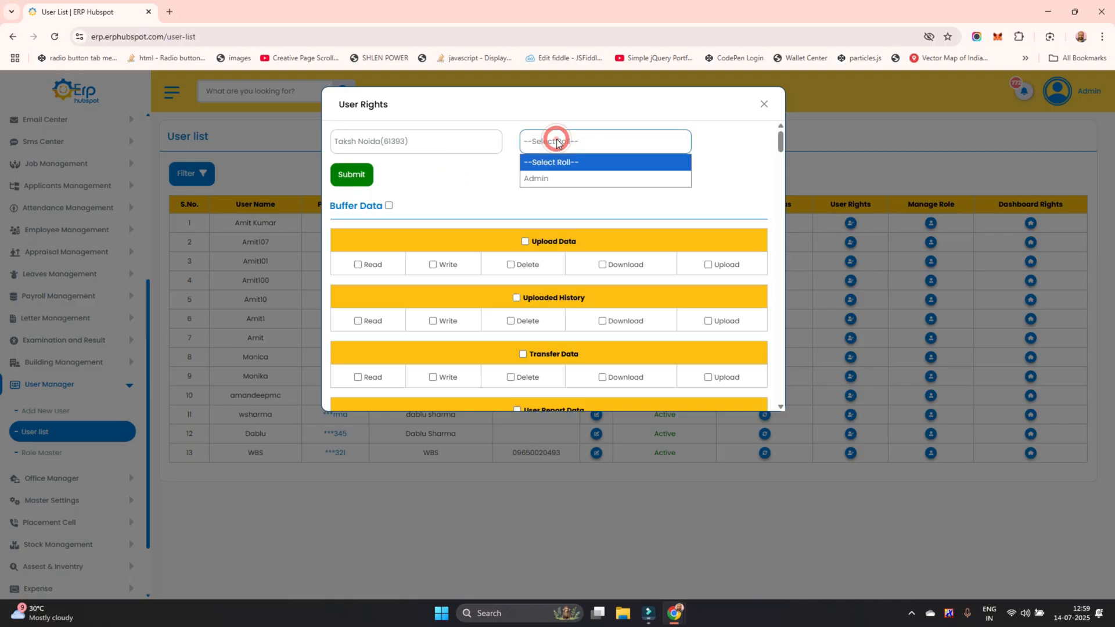
{"action": "left_click", "coordinate": [547, 180]}
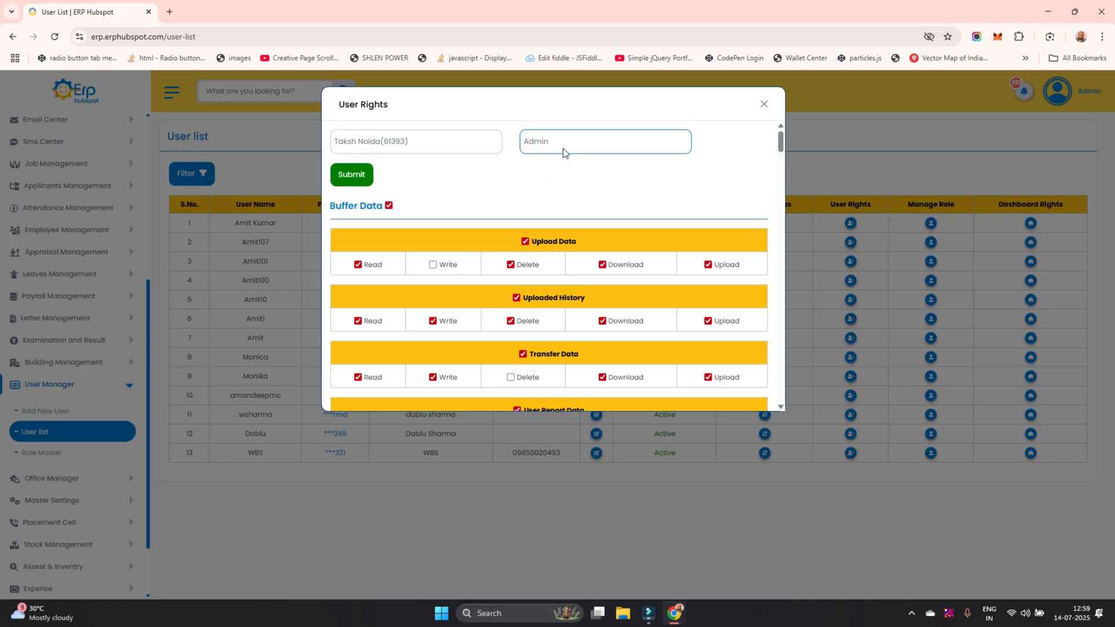
Under Buffer Data, grant the Write right and revoke the Delete right for Upload Data, and revoke the Write right for Uploaded History
{"action": "scroll", "coordinate": [457, 196], "scroll_direction": "down", "scroll_amount": 3}
{"action": "scroll", "coordinate": [458, 196], "scroll_direction": "up", "scroll_amount": 3}
{"action": "scroll", "coordinate": [459, 245], "scroll_direction": "down", "scroll_amount": 4}
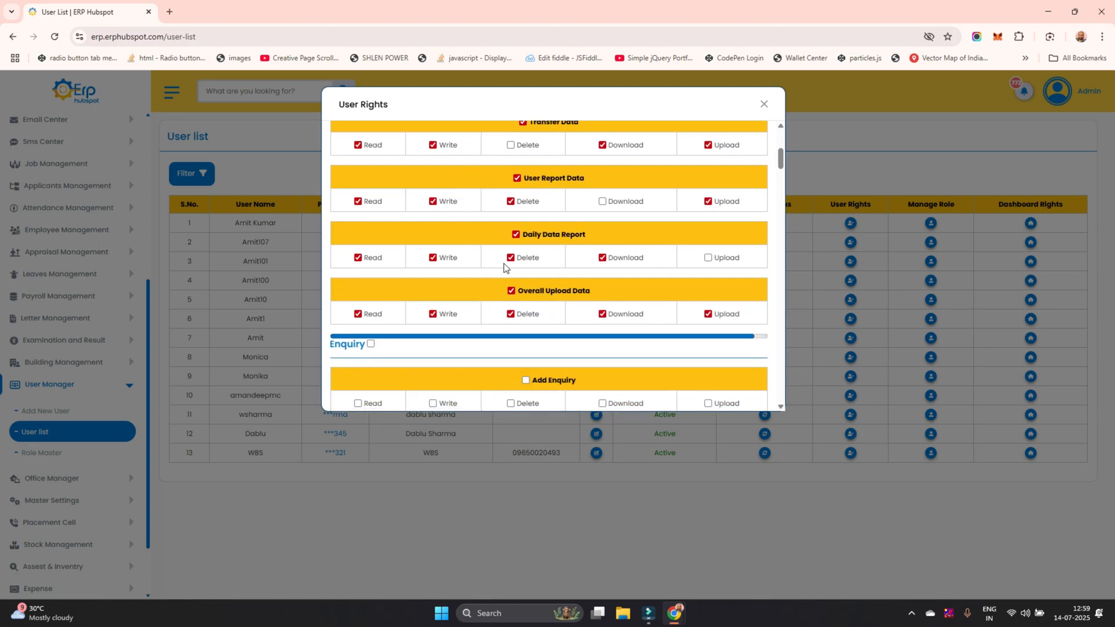
{"action": "scroll", "coordinate": [505, 269], "scroll_direction": "up", "scroll_amount": 5}
{"action": "left_click", "coordinate": [510, 265]}
{"action": "left_click", "coordinate": [602, 265]}
{"action": "left_click", "coordinate": [525, 241]}
{"action": "left_click", "coordinate": [526, 242]}
{"action": "left_click", "coordinate": [358, 265]}
{"action": "left_click", "coordinate": [357, 265]}
{"action": "left_click", "coordinate": [433, 323]}
{"action": "left_click", "coordinate": [511, 264]}
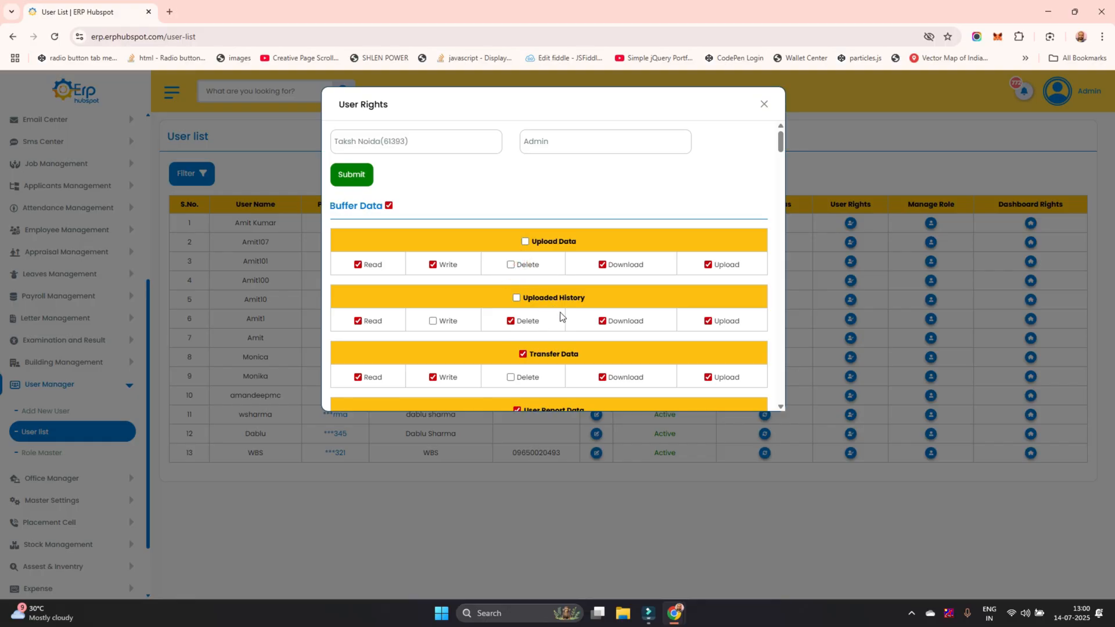
Revoke the Download right for Transfer Data, the Write right for User Report Data and the Download right for Daily Data Report
{"action": "scroll", "coordinate": [562, 317], "scroll_direction": "down", "scroll_amount": 1}
{"action": "left_click", "coordinate": [602, 319]}
{"action": "scroll", "coordinate": [546, 331], "scroll_direction": "down", "scroll_amount": 1}
{"action": "left_click", "coordinate": [432, 317]}
{"action": "scroll", "coordinate": [511, 323], "scroll_direction": "down", "scroll_amount": 1}
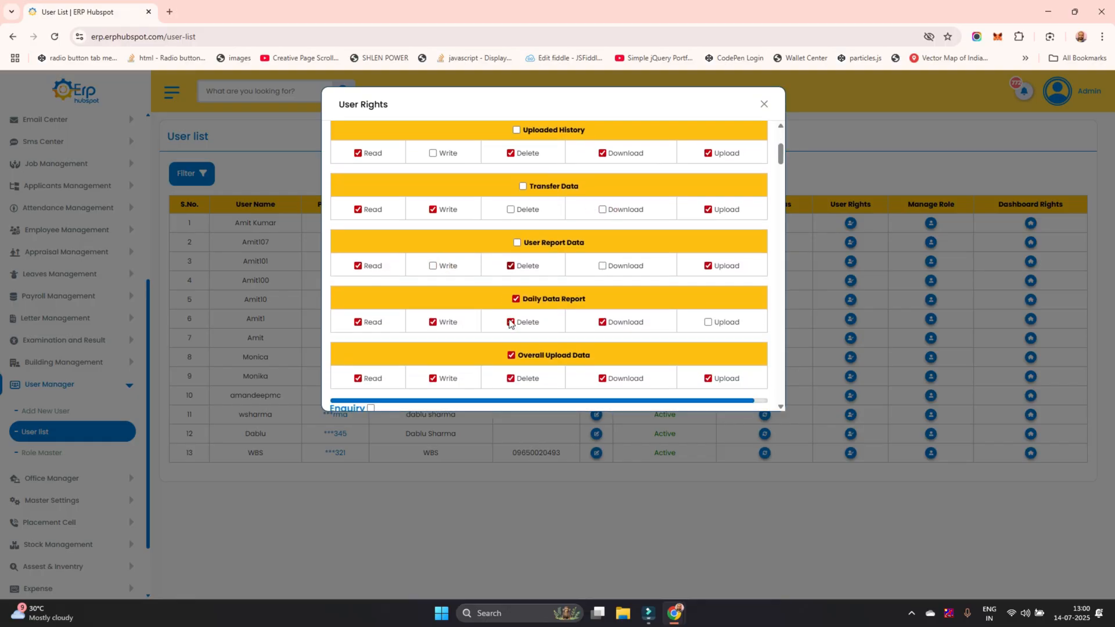
{"action": "left_click", "coordinate": [604, 318]}
{"action": "scroll", "coordinate": [605, 316], "scroll_direction": "down", "scroll_amount": 2}
{"action": "scroll", "coordinate": [476, 269], "scroll_direction": "up", "scroll_amount": 5}
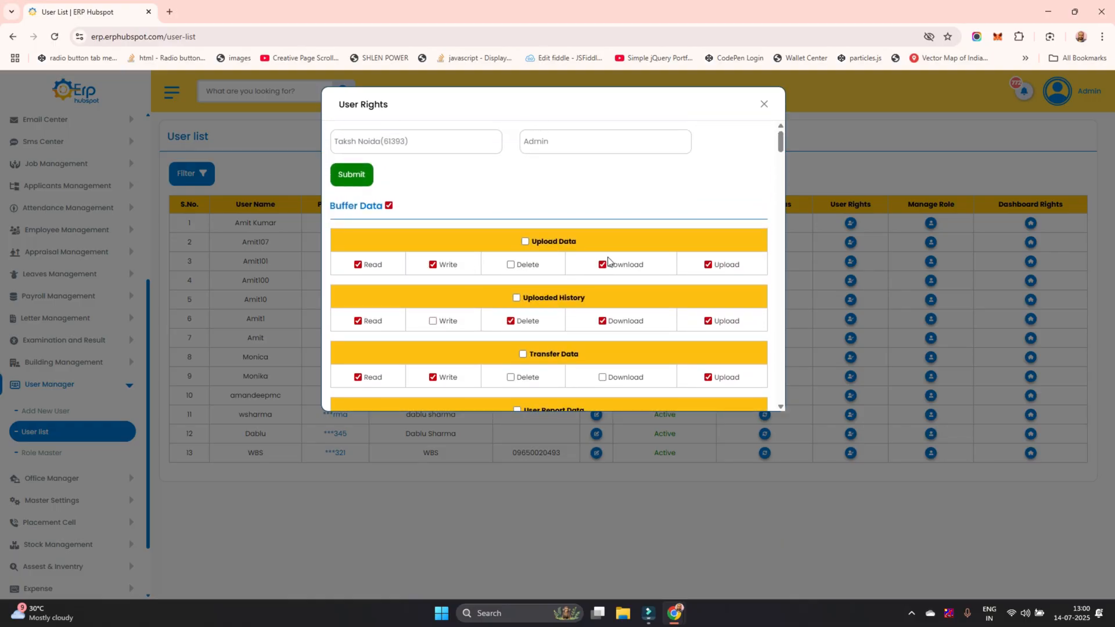
Grant the Write right for Uploaded History again, and switch the Delete right for Upload Data on and back off
{"action": "left_click", "coordinate": [511, 265]}
{"action": "left_click", "coordinate": [432, 321]}
{"action": "left_click", "coordinate": [512, 264]}
Review the Delete right for Requested List and the other Stock Management rights, and leave the User Rights dialog without submitting the changes
{"action": "scroll", "coordinate": [484, 309], "scroll_direction": "down", "scroll_amount": 15}
{"action": "scroll", "coordinate": [485, 309], "scroll_direction": "down", "scroll_amount": 15}
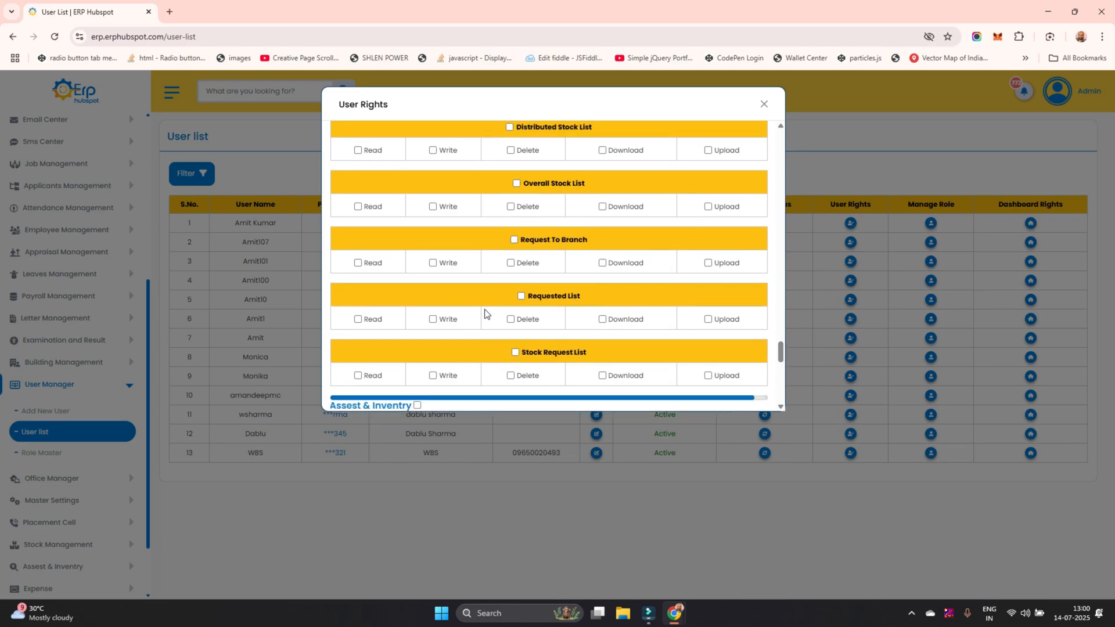
{"action": "left_click", "coordinate": [511, 318]}
{"action": "scroll", "coordinate": [604, 372], "scroll_direction": "up", "scroll_amount": 3}
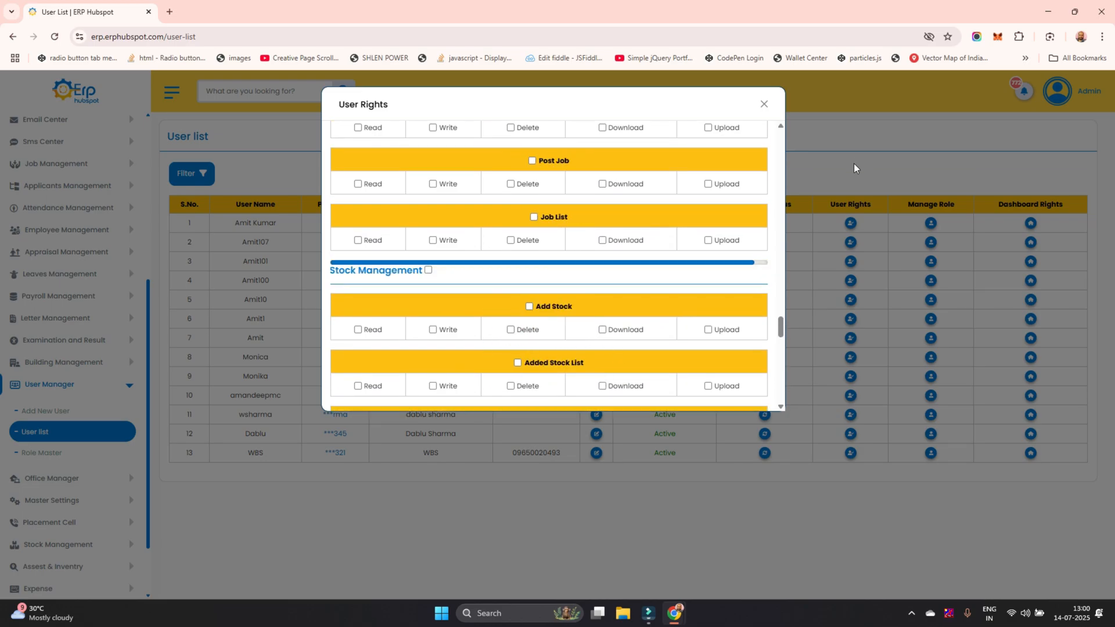
{"action": "left_click", "coordinate": [854, 166]}
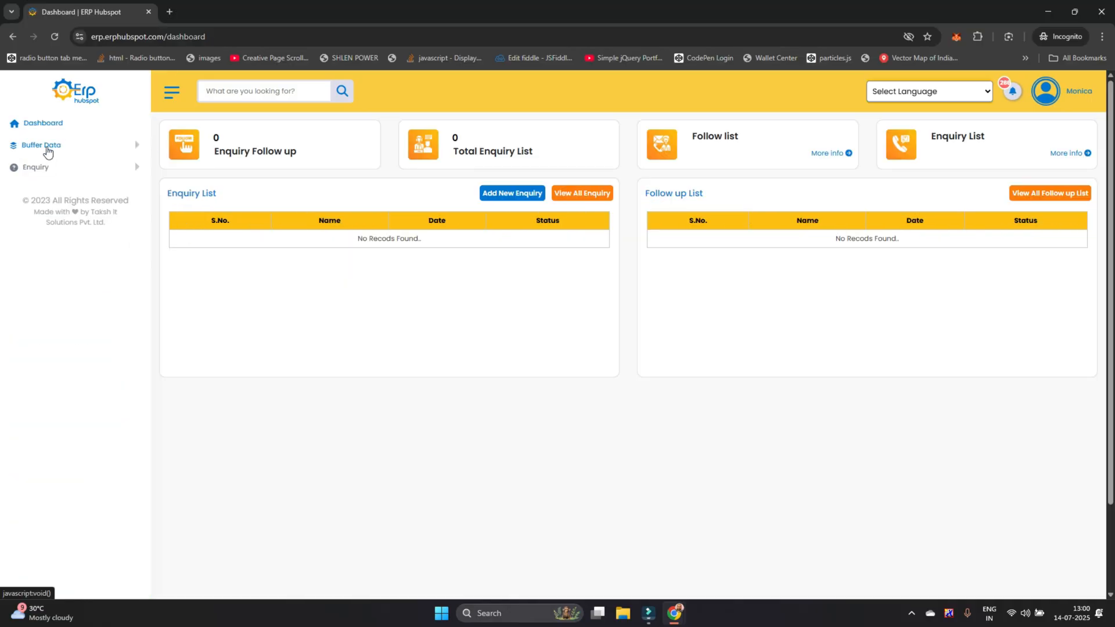
On the restricted user's dashboard, view the pages available under the Buffer Data and Enquiry modules
{"action": "left_click", "coordinate": [47, 151]}
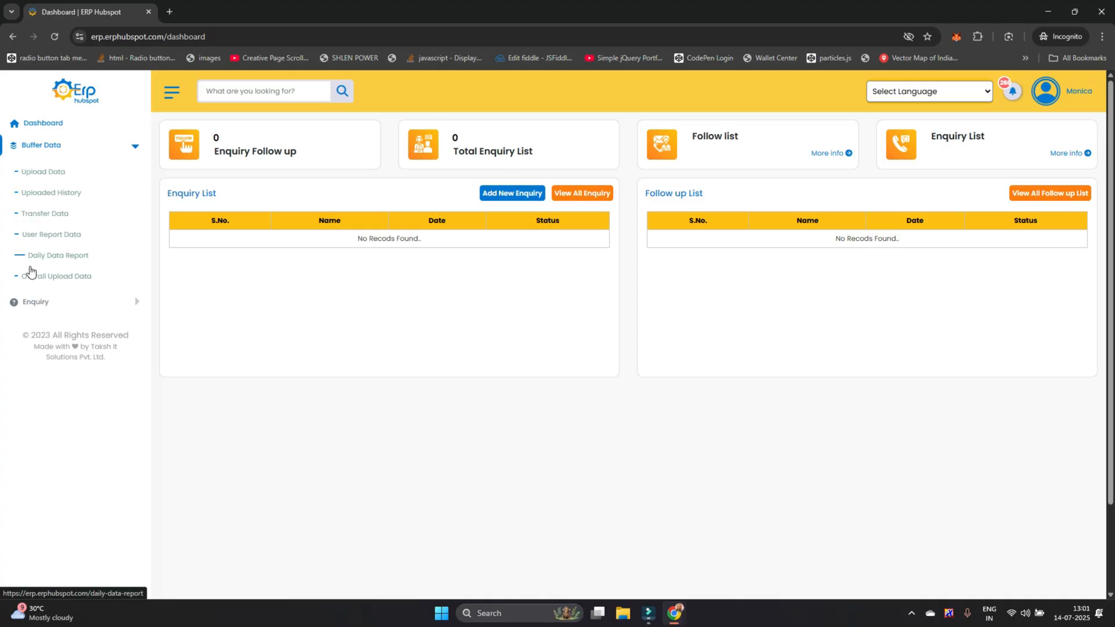
{"action": "left_click", "coordinate": [32, 304]}
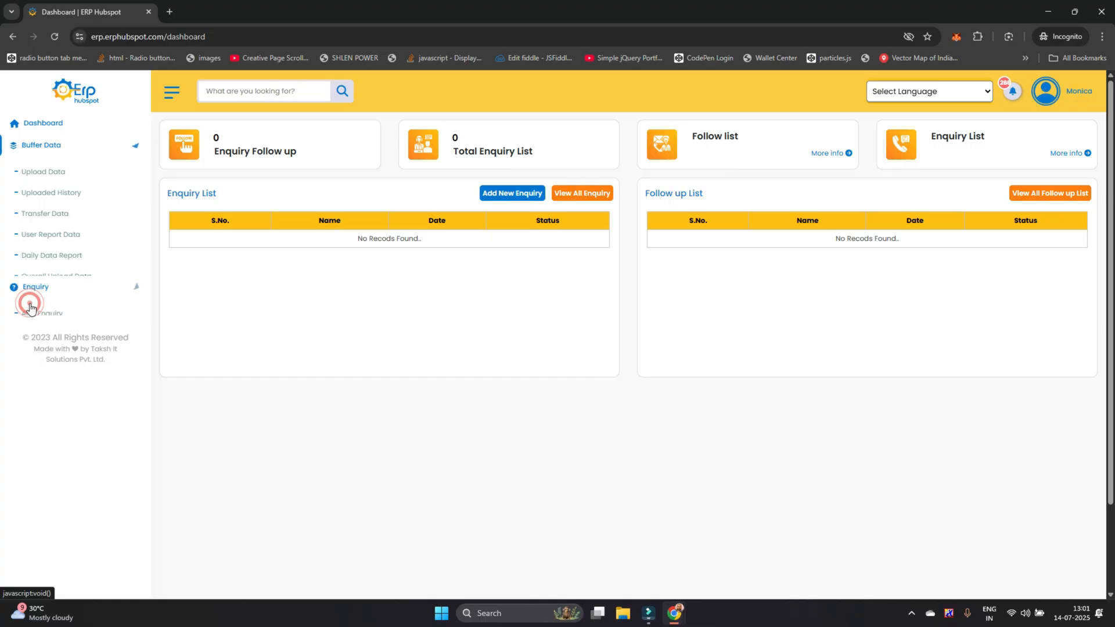